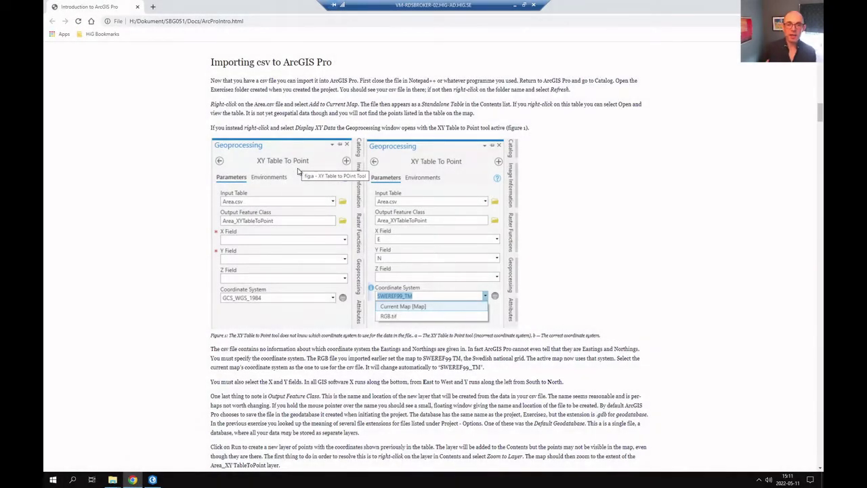
# Leave the CSV-import tutorial in Chrome and bring up the window switcher with Alt+Tab.
pyautogui.hotkey('alt', 'Tab')
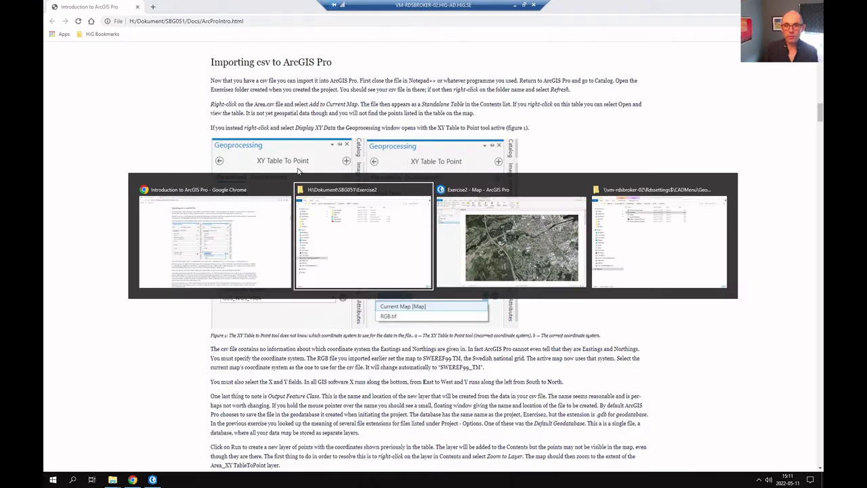
# Bring ArcGIS Pro forward and open the Geoprocessing pane from the View tab.
pyautogui.hotkey('alt', 'Tab')
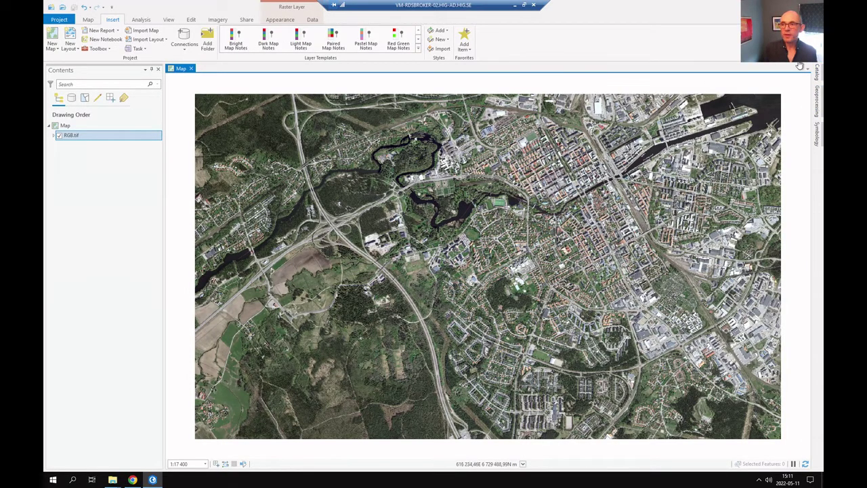
pyautogui.click(169, 21)
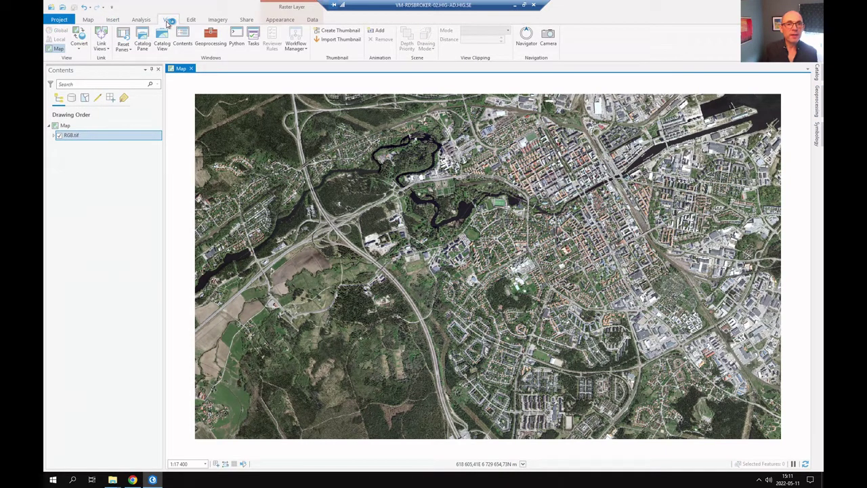
pyautogui.click(216, 41)
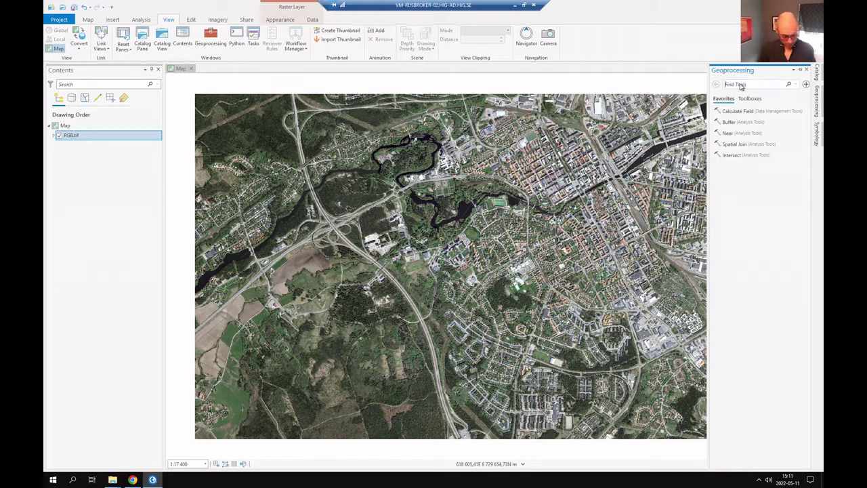
# Open XY Table To Point via an 'XY' search and browse Exercise2, finding no CSV.
pyautogui.write('XY')
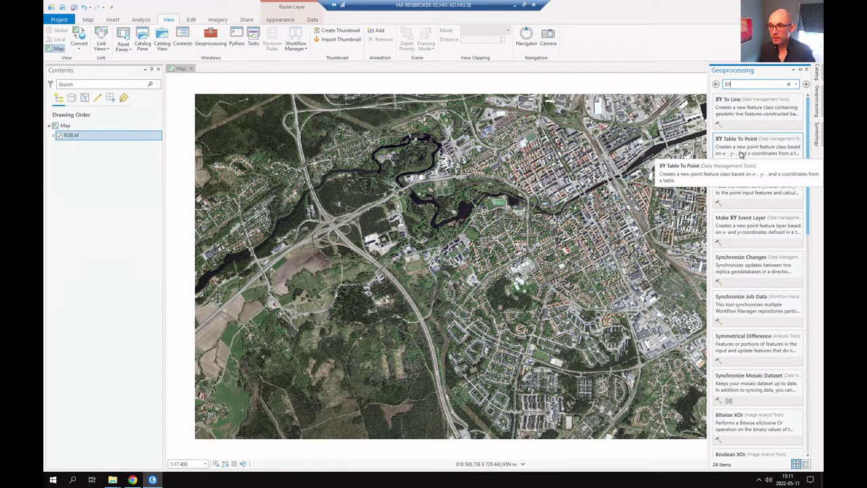
pyautogui.click(741, 155)
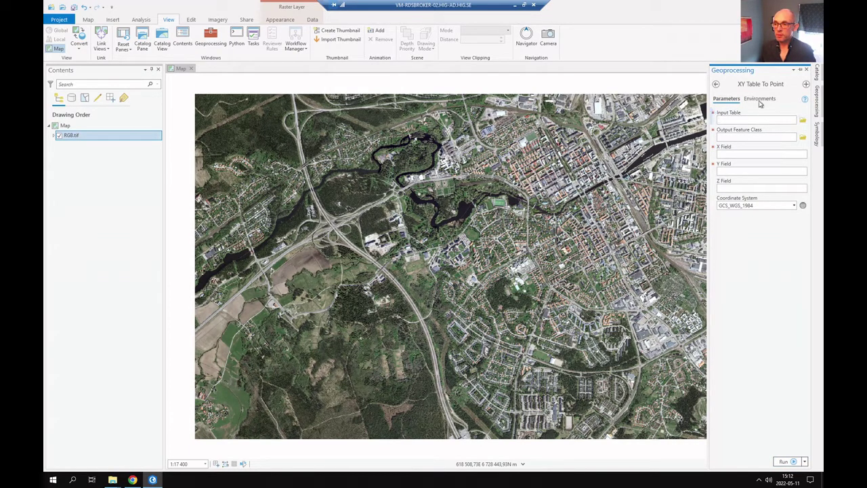
pyautogui.click(804, 121)
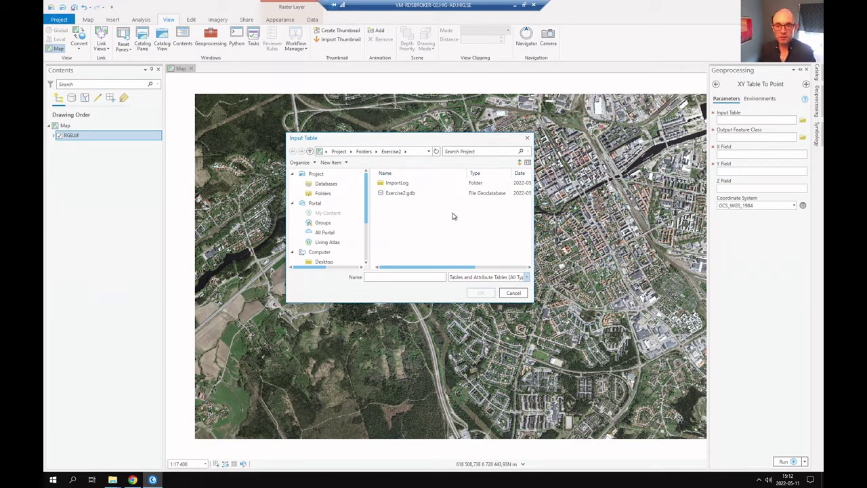
pyautogui.click(364, 153)
pyautogui.click(395, 185)
pyautogui.doubleClick(395, 185)
pyautogui.click(413, 193)
pyautogui.click(513, 293)
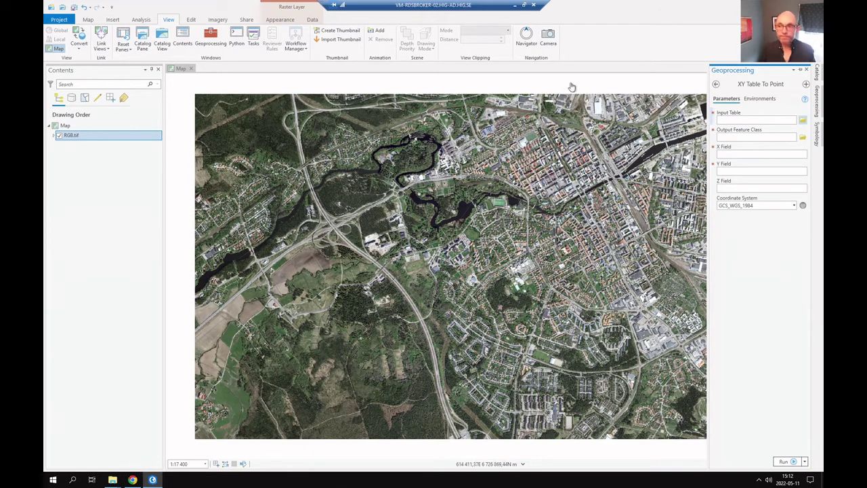
# Refresh the Exercise2 folder in the Catalog pane so Area.csv appears.
pyautogui.click(817, 74)
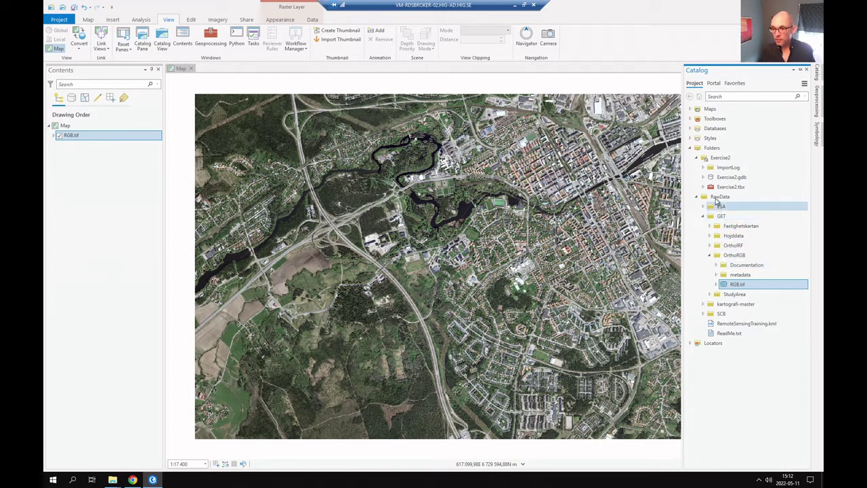
pyautogui.click(721, 158)
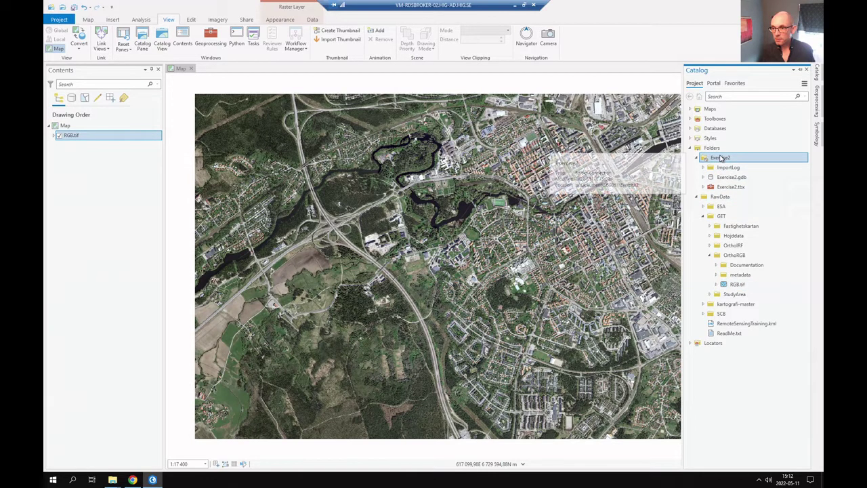
pyautogui.rightClick(721, 157)
pyautogui.click(751, 210)
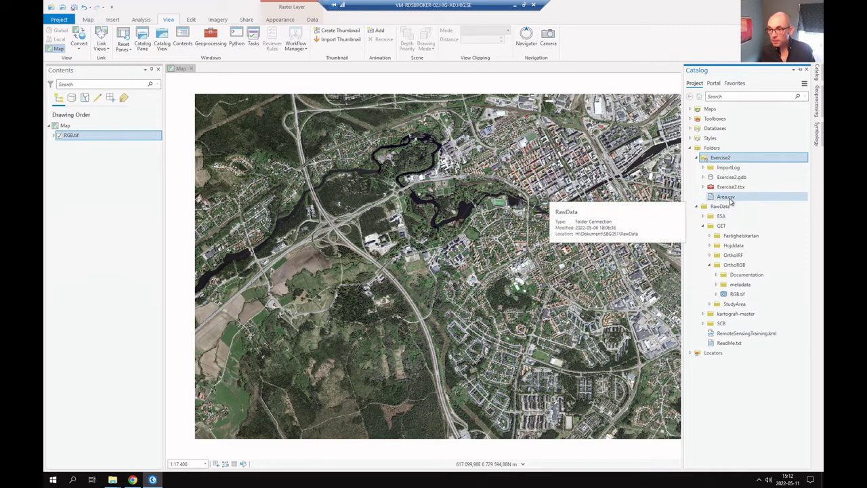
# Set Area.csv as the XY Table To Point input table, checking the tutorial in Chrome.
pyautogui.click(817, 103)
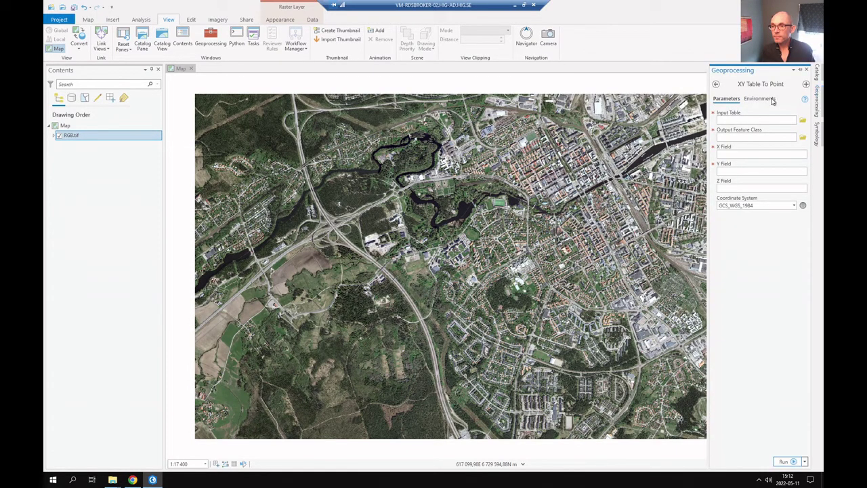
pyautogui.click(803, 120)
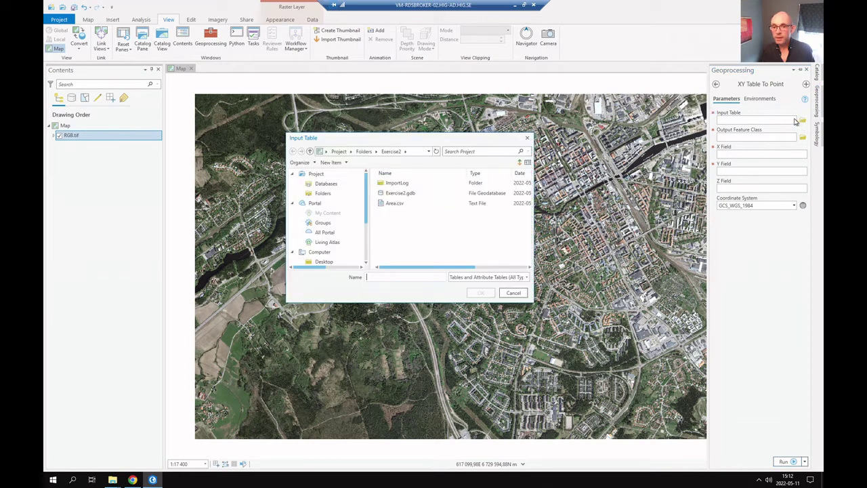
pyautogui.click(395, 204)
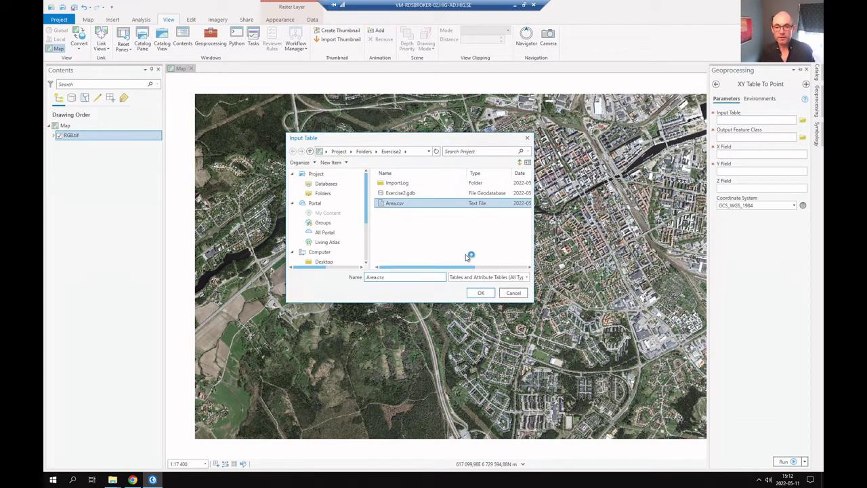
pyautogui.click(483, 294)
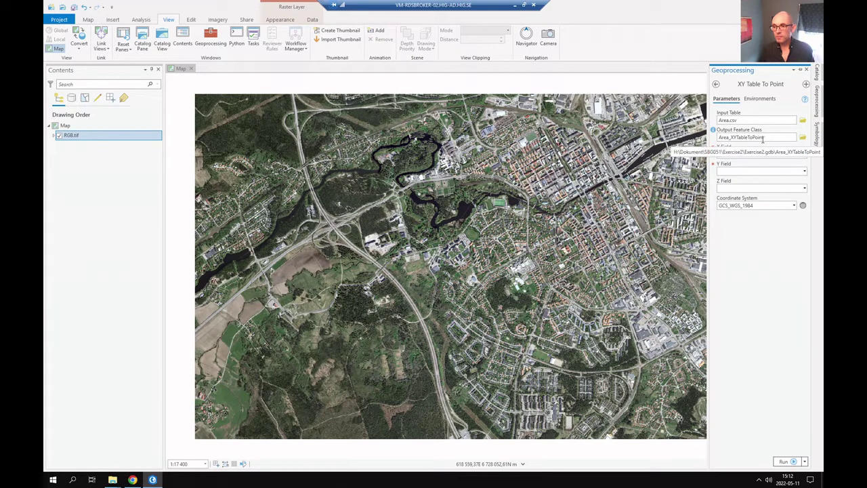
pyautogui.hotkey('alt', 'Tab')
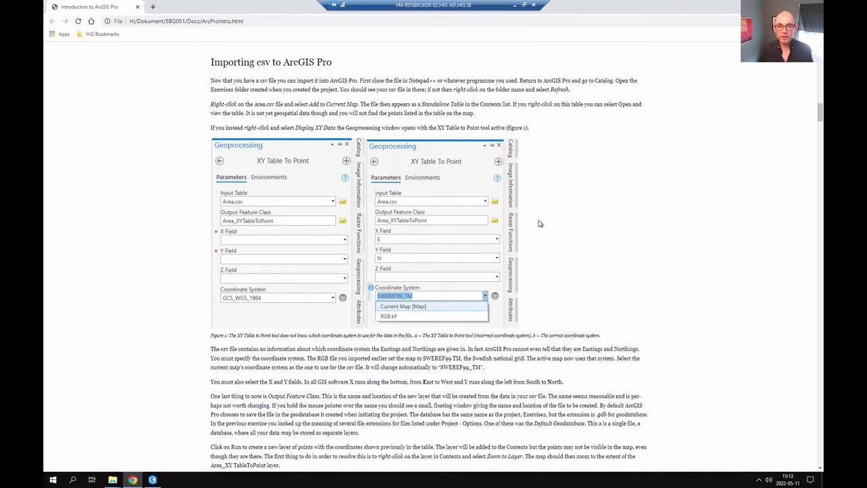
pyautogui.hotkey('alt', 'Tab')
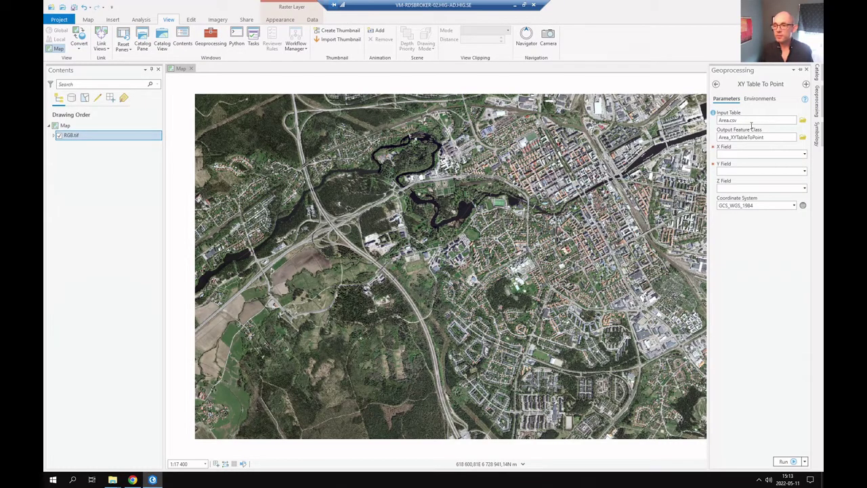
# Set X Field to E, Y Field to N, and the coordinate system to Current Map.
pyautogui.click(806, 156)
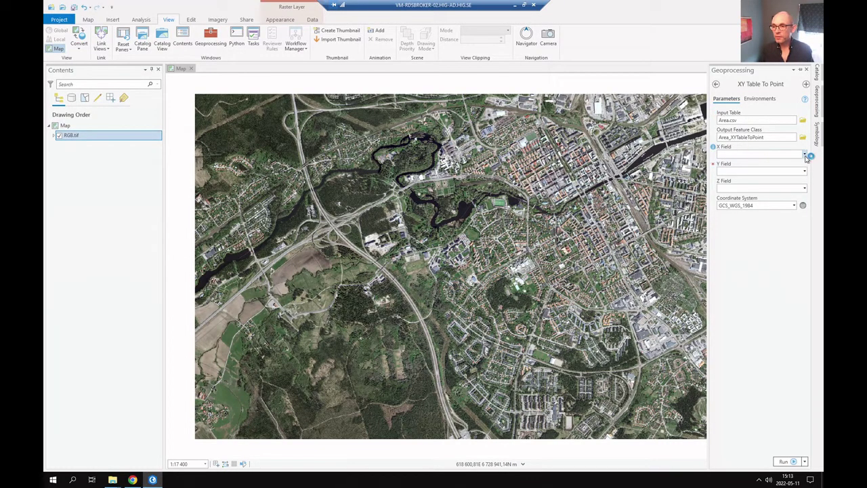
pyautogui.click(738, 172)
pyautogui.click(804, 171)
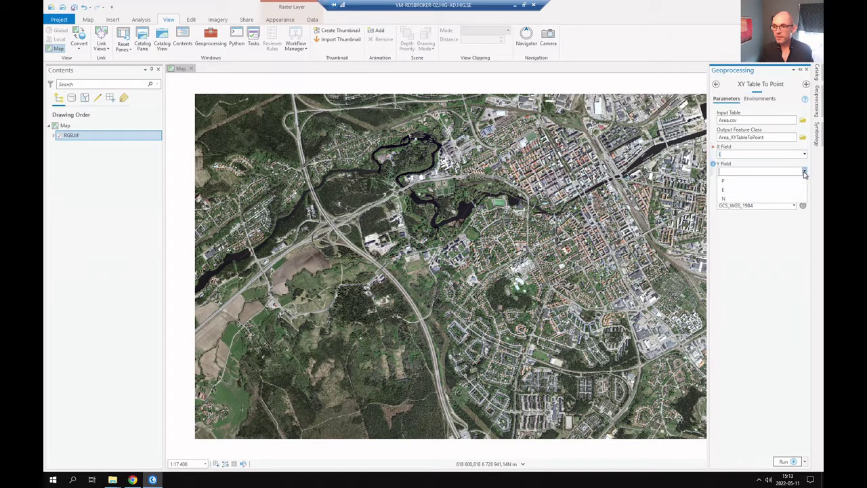
pyautogui.click(726, 198)
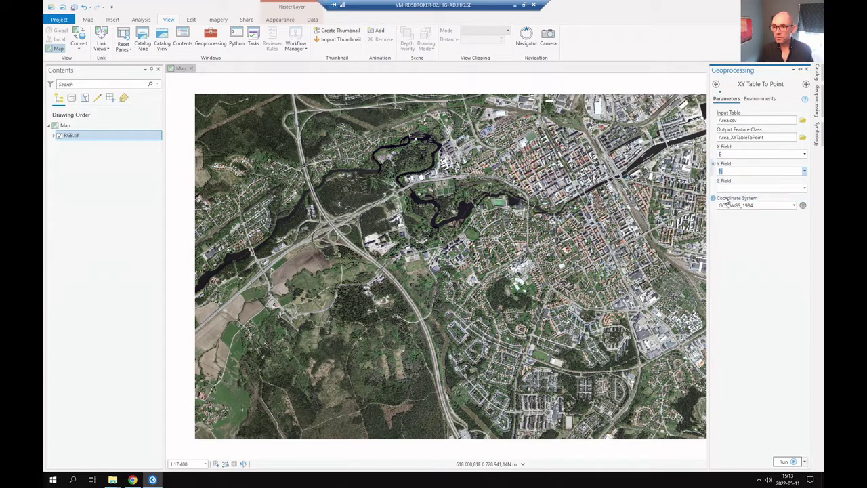
pyautogui.click(794, 206)
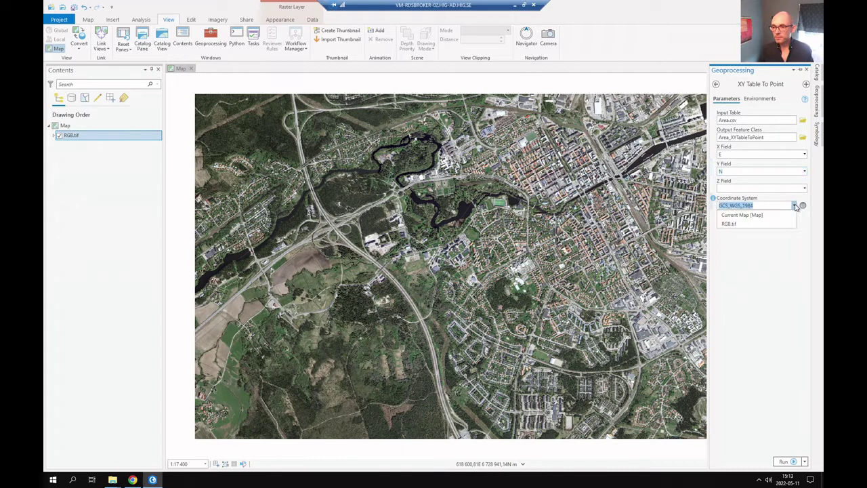
pyautogui.click(761, 215)
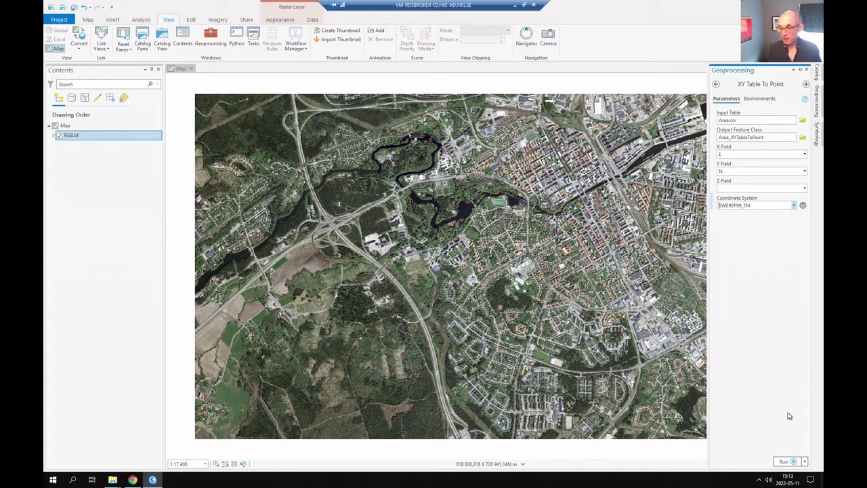
# Run XY Table To Point and zoom to the new Area_XYTableToPoint layer.
pyautogui.click(796, 463)
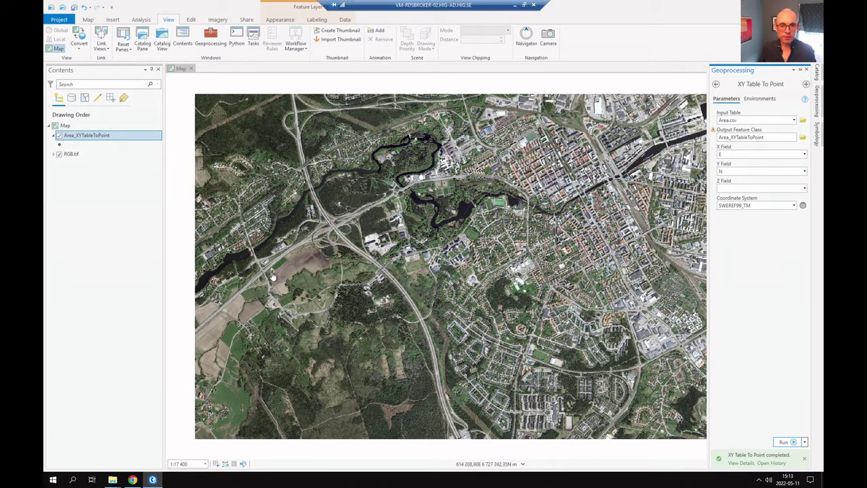
pyautogui.rightClick(83, 138)
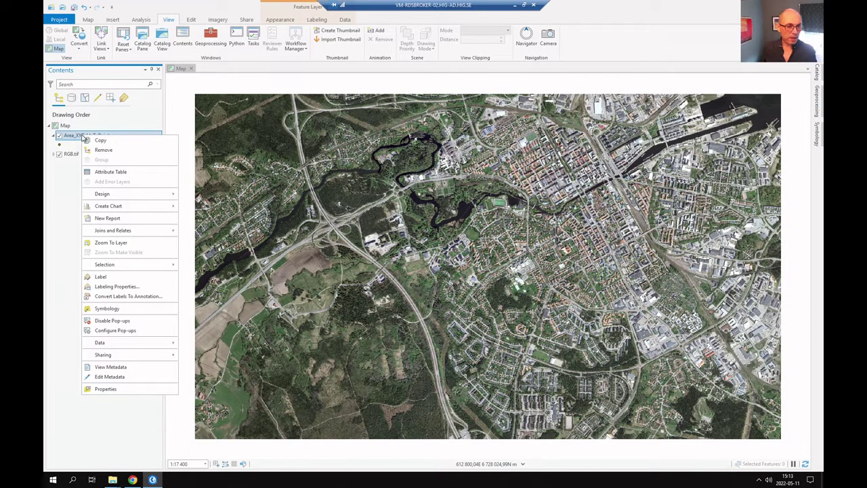
pyautogui.click(111, 242)
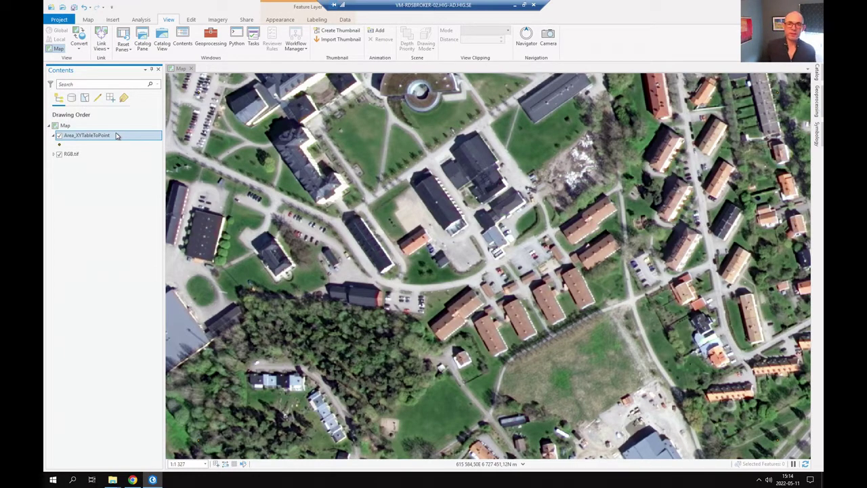
# Scroll further down the tutorial in Chrome, then return to ArcGIS Pro.
pyautogui.hotkey('alt', 'Tab')
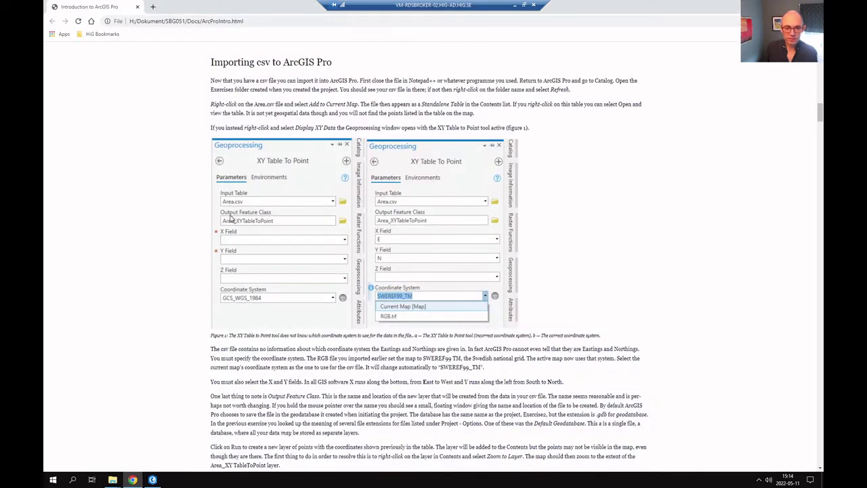
pyautogui.scroll(-5, 227, 220)
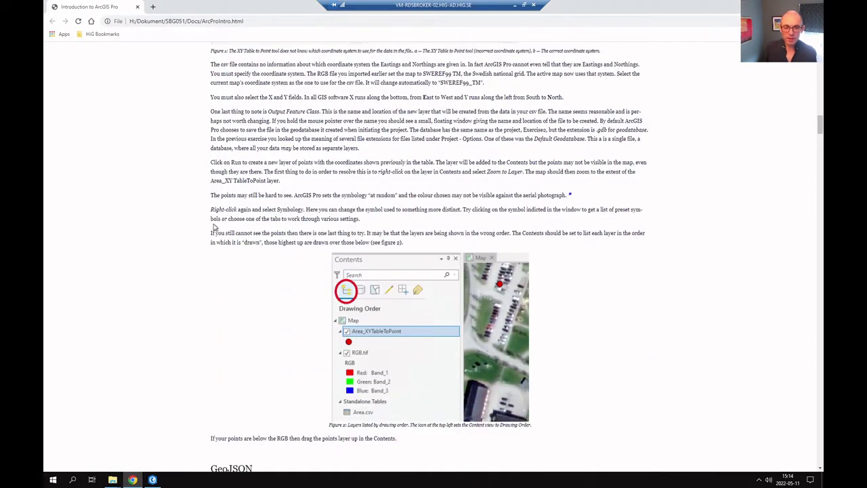
pyautogui.hotkey('alt', 'Tab')
# Change the Area_XYTableToPoint symbol to red Circle 3 in the layer's Symbology pane.
pyautogui.rightClick(95, 141)
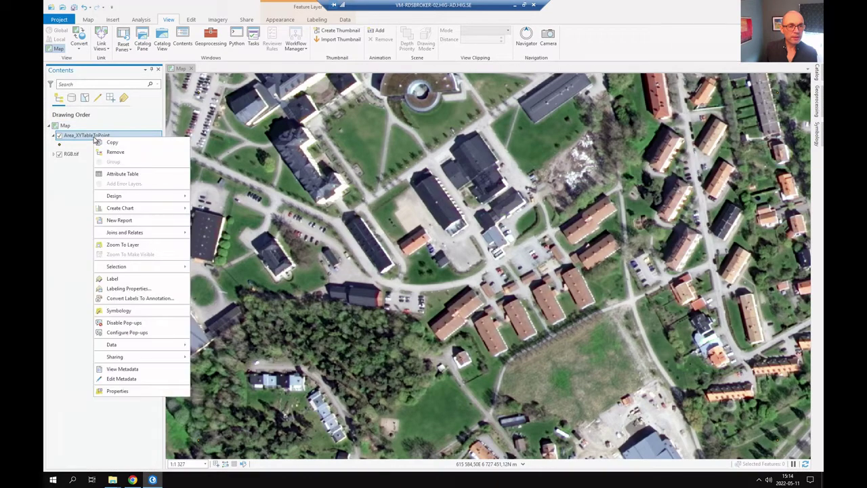
pyautogui.click(128, 310)
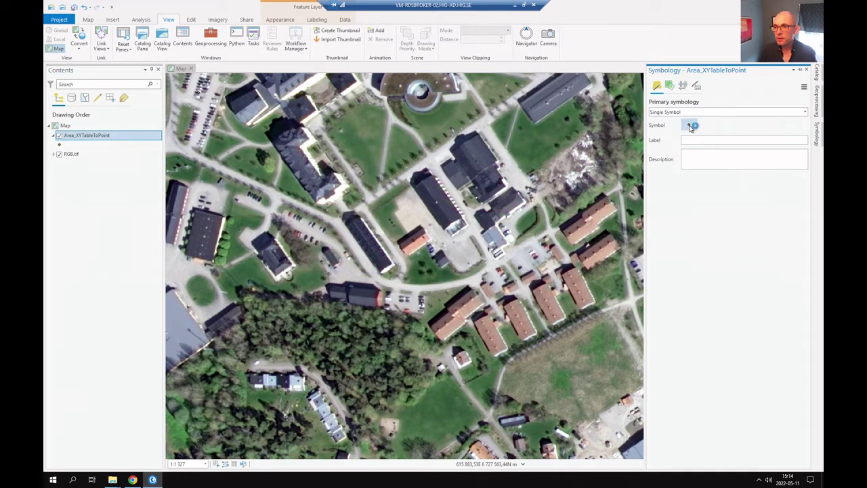
pyautogui.click(690, 127)
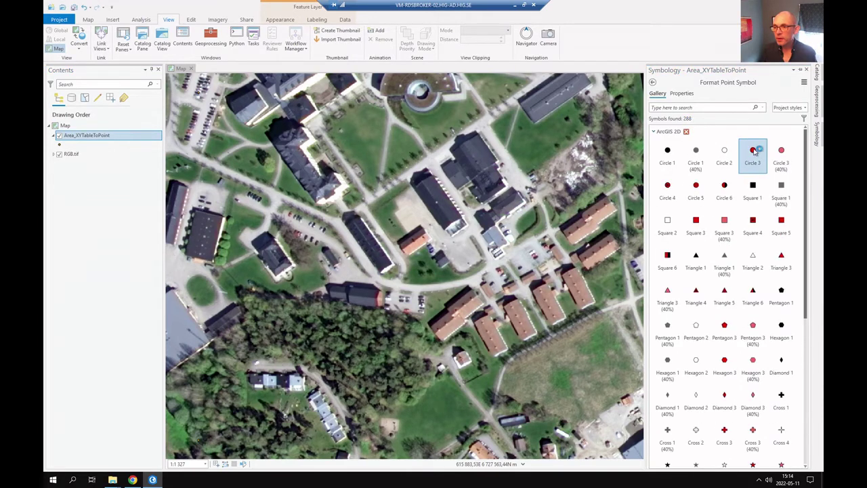
pyautogui.click(753, 152)
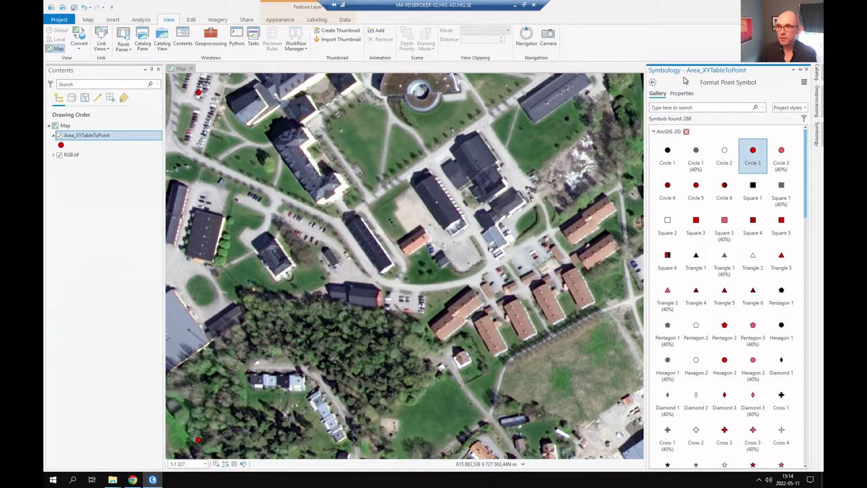
pyautogui.click(653, 82)
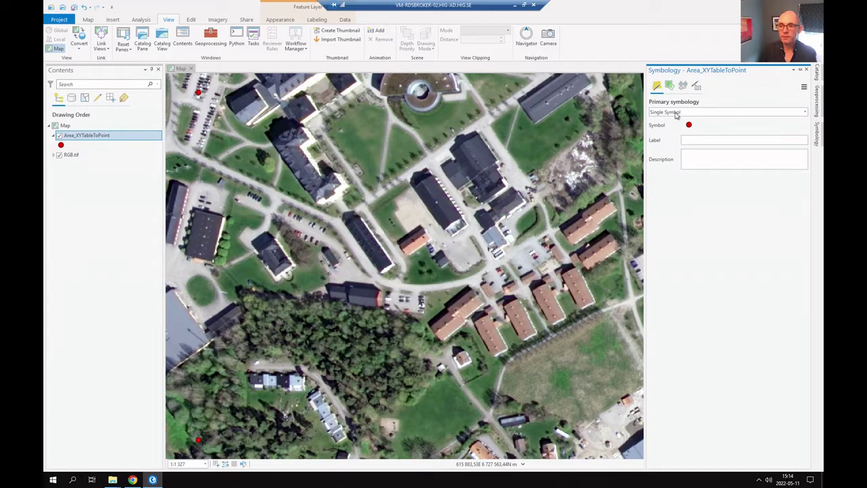
# Zoom to the Area_XYTableToPoint layer to frame the red corner points.
pyautogui.rightClick(139, 136)
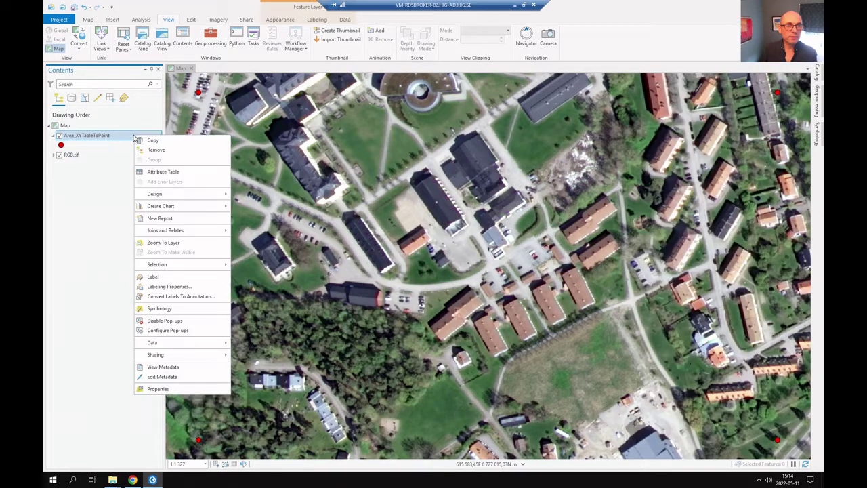
pyautogui.click(163, 241)
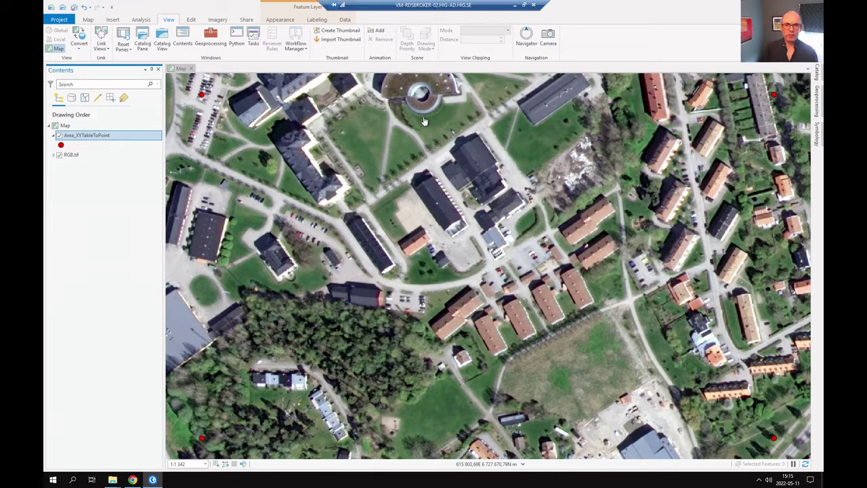
# Return to Chrome and scroll to the tutorial's GeoJSON section with the Area_poly.geojson code.
pyautogui.hotkey('alt', 'Tab')
pyautogui.scroll(-4, 275, 323)
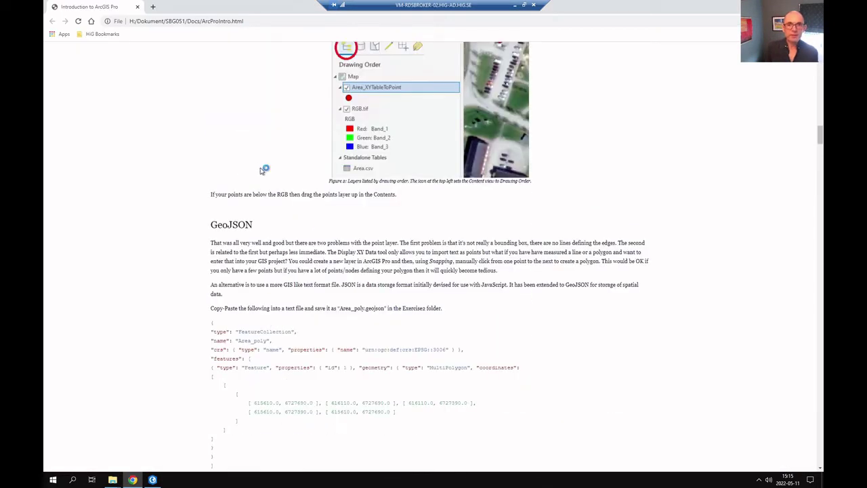
pyautogui.scroll(-1, 176, 203)
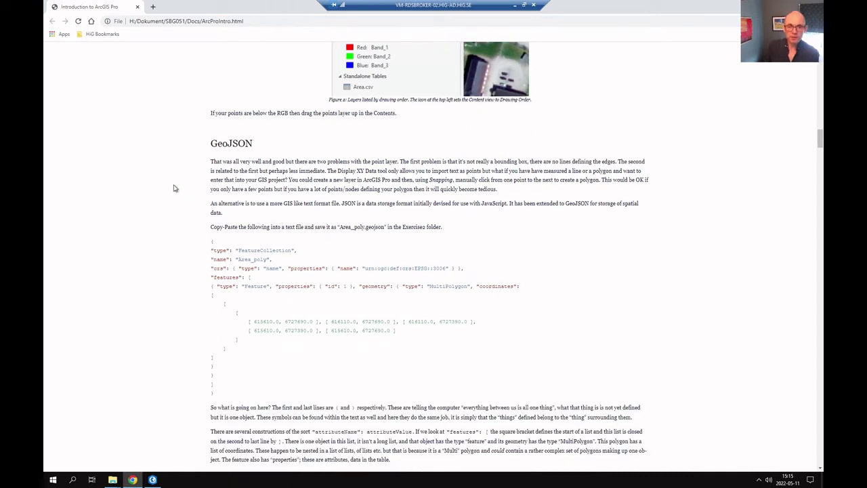
pyautogui.scroll(-1, 174, 187)
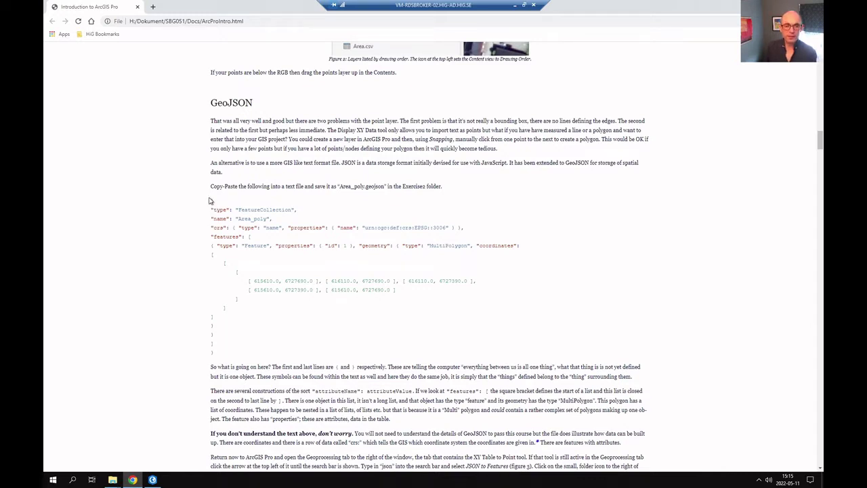
# Select the GeoJSON code block, then open the Start menu and scroll its apps to N.
pyautogui.moveTo(211, 203)
pyautogui.mouseDown()
pyautogui.moveTo(242, 265)
pyautogui.moveTo(247, 361)
pyautogui.moveTo(214, 351)
pyautogui.moveTo(206, 326)
pyautogui.moveTo(209, 203)
pyautogui.mouseUp()
pyautogui.hotkey('ctrl', 'c')
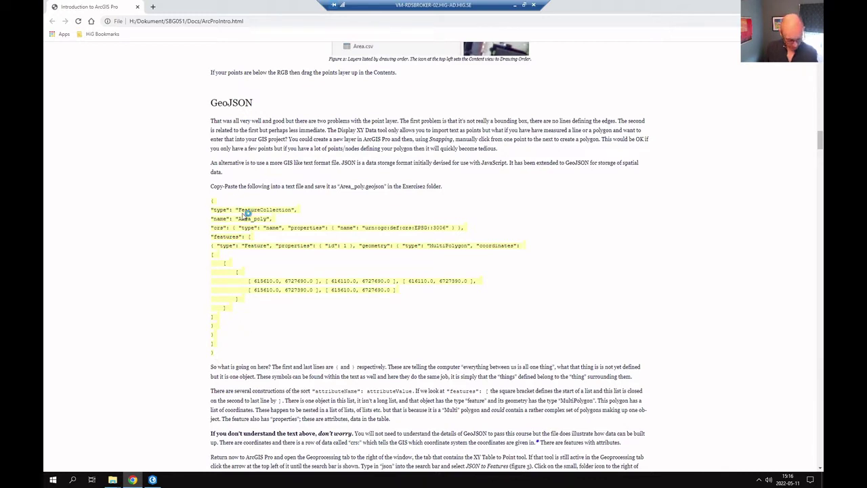
pyautogui.hotkey('alt', 'Tab')
pyautogui.hotkey('alt', 'Tab')
pyautogui.hotkey('alt', 'Tab')
pyautogui.hotkey('alt', 'Tab')
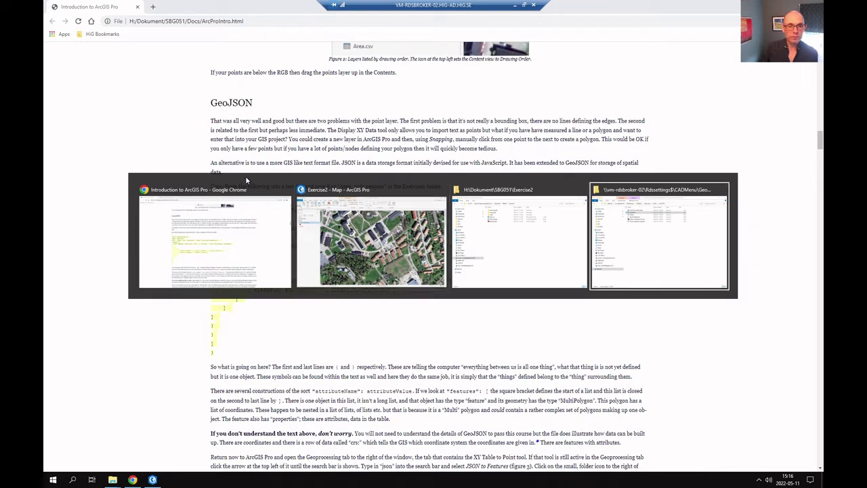
pyautogui.click(53, 479)
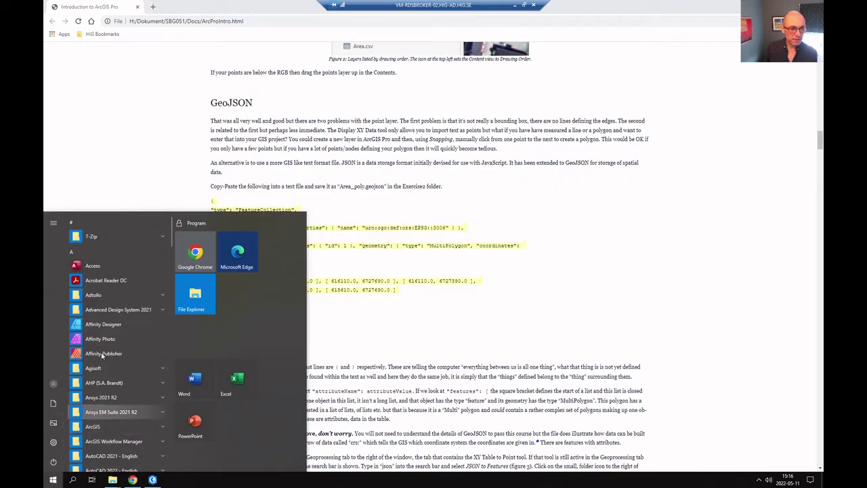
pyautogui.scroll(-1, 123, 292)
pyautogui.scroll(-15, 123, 292)
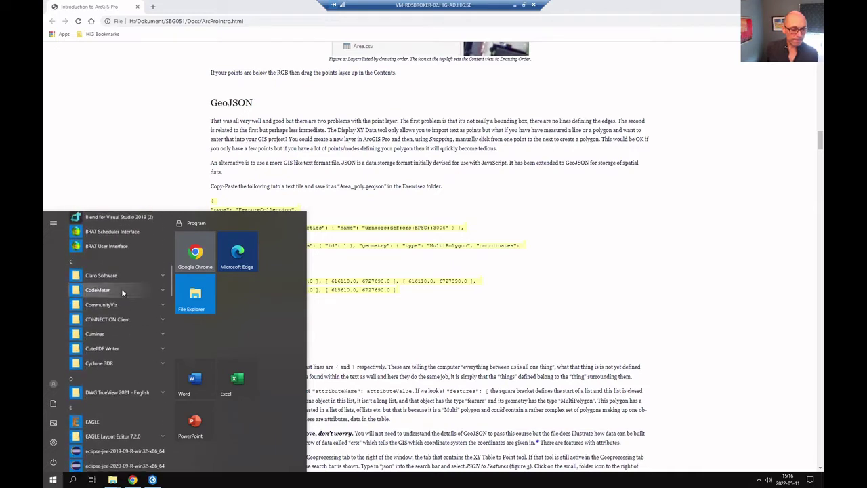
pyautogui.scroll(-7, 122, 291)
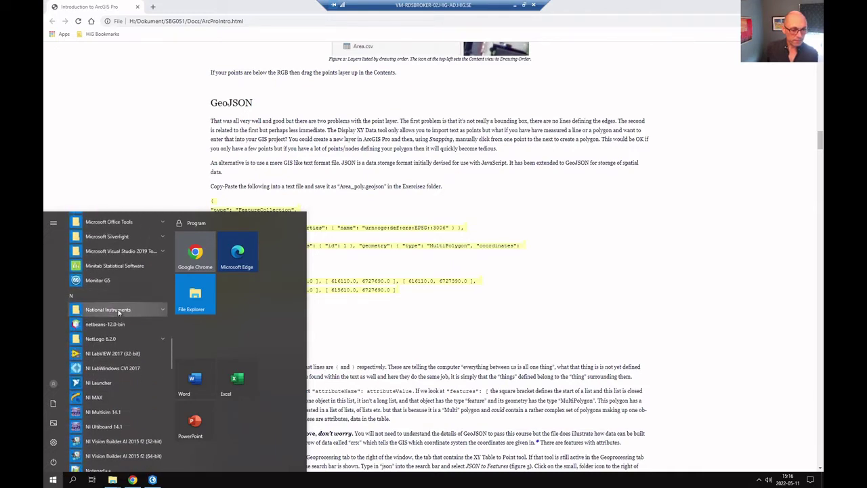
# Start Notepad++ and paste the copied 18-line Area_poly GeoJSON FeatureCollection into a new document.
pyautogui.click(108, 396)
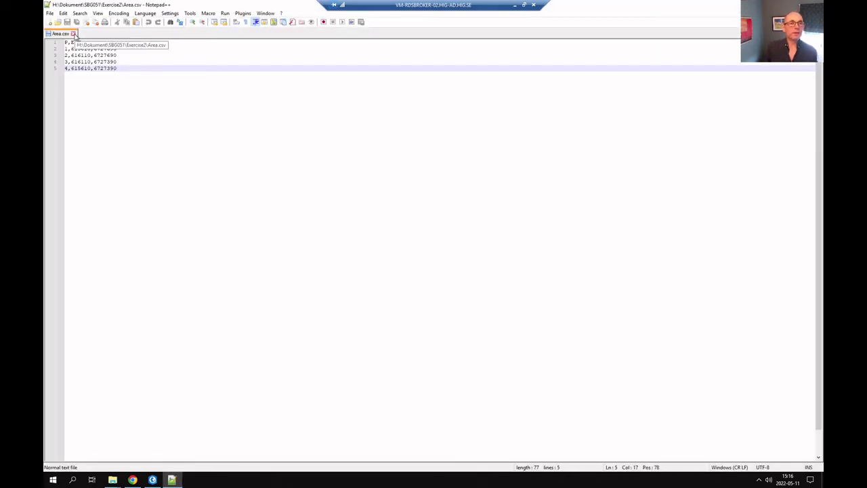
pyautogui.click(50, 23)
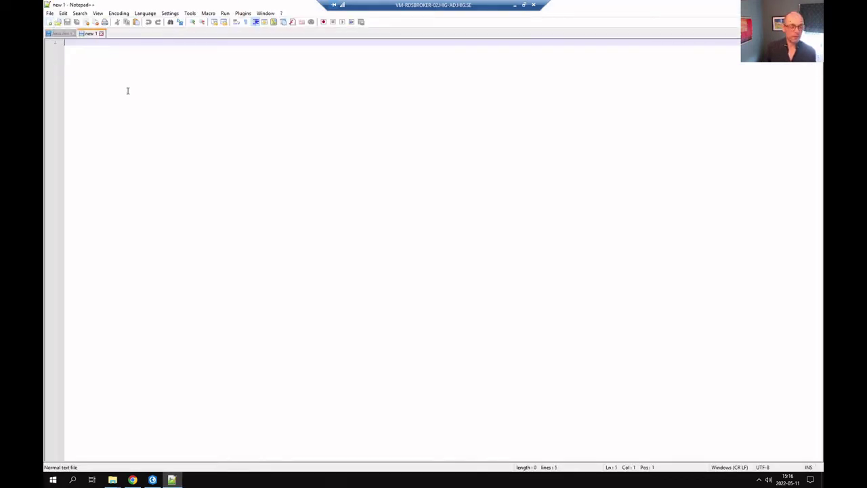
pyautogui.hotkey('ctrl', 'v')
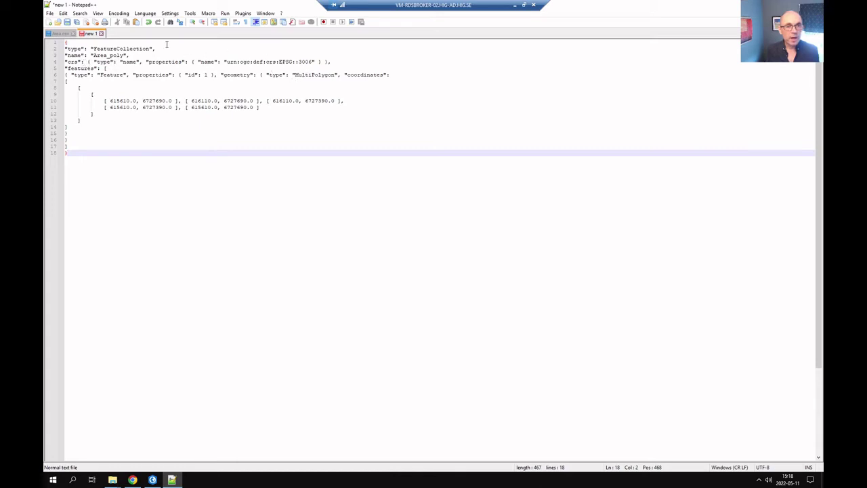
pyautogui.doubleClick(88, 63)
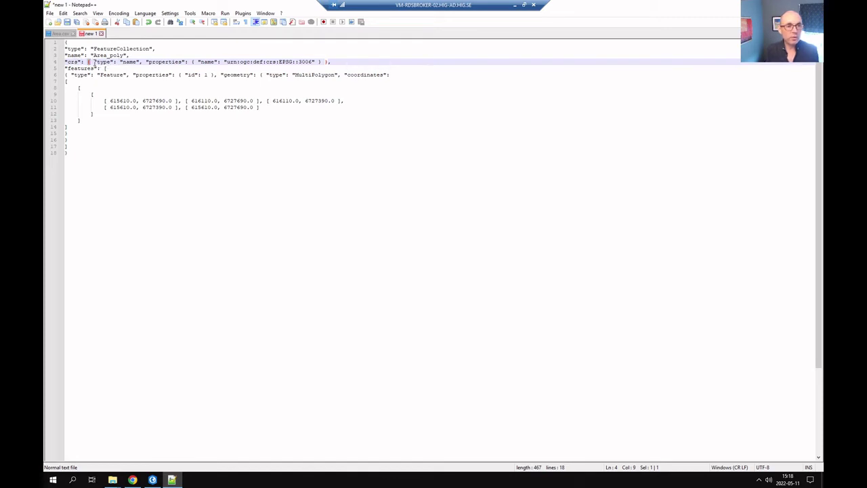
pyautogui.write('{')
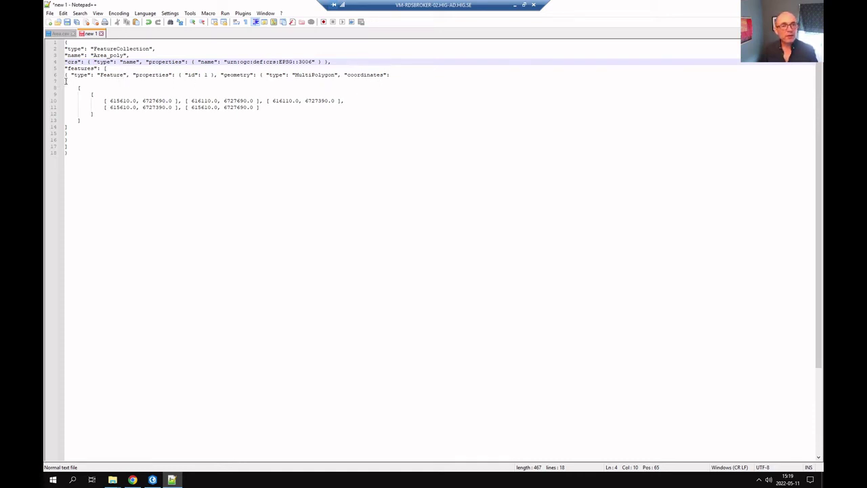
pyautogui.click(71, 82)
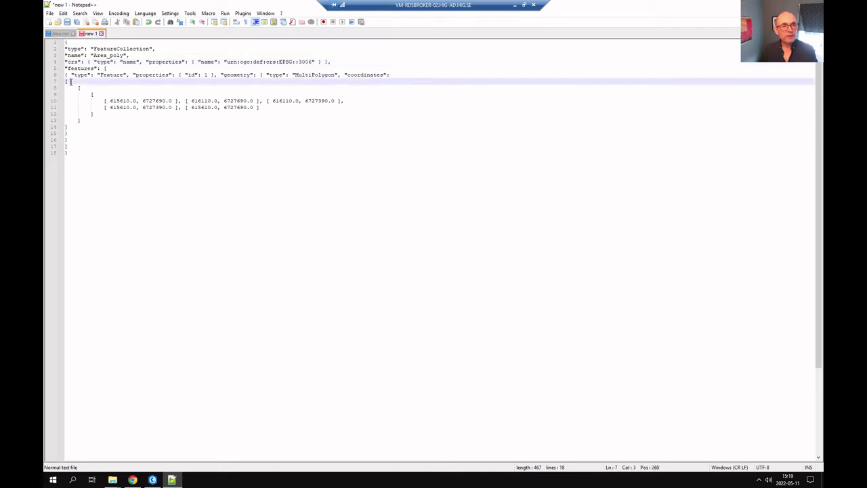
pyautogui.press('Left')
pyautogui.click(94, 95)
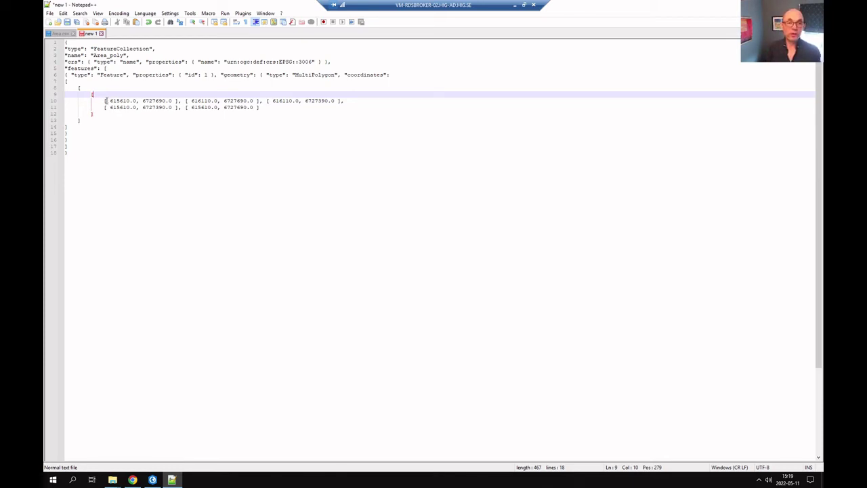
# Check the GeoJSON's coordinate pairs on line 10 and its matching brackets through line 18.
pyautogui.click(107, 100)
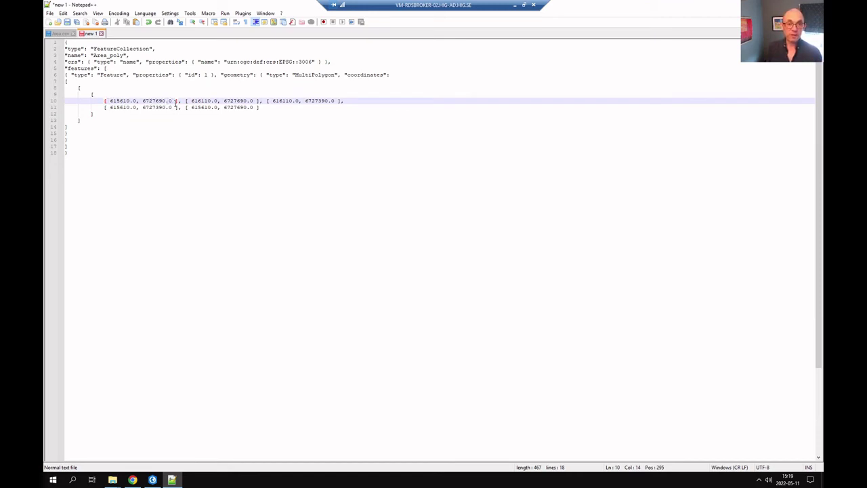
pyautogui.click(183, 101)
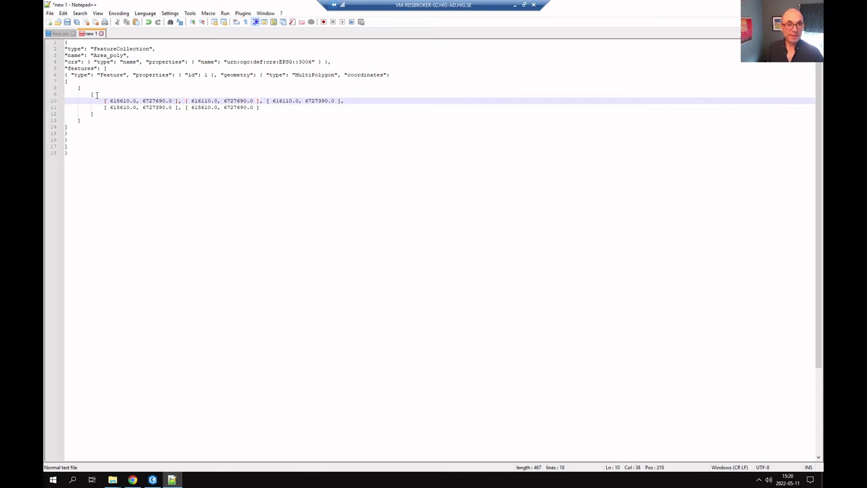
pyautogui.click(96, 94)
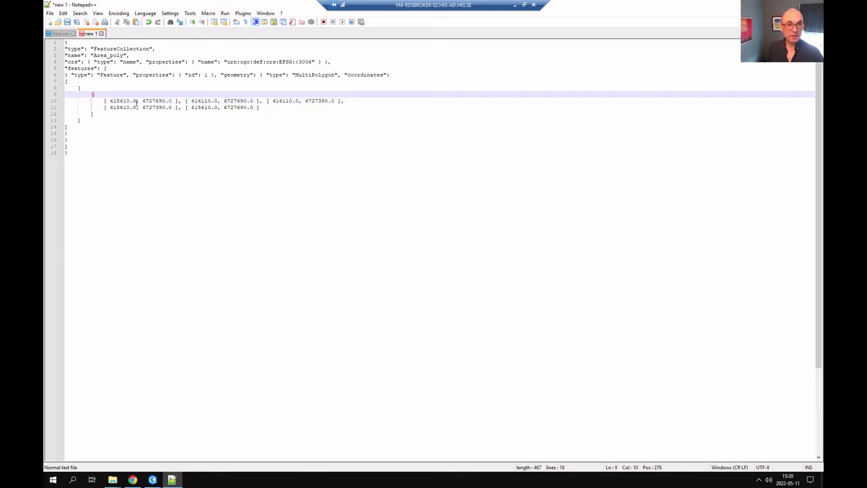
pyautogui.click(185, 101)
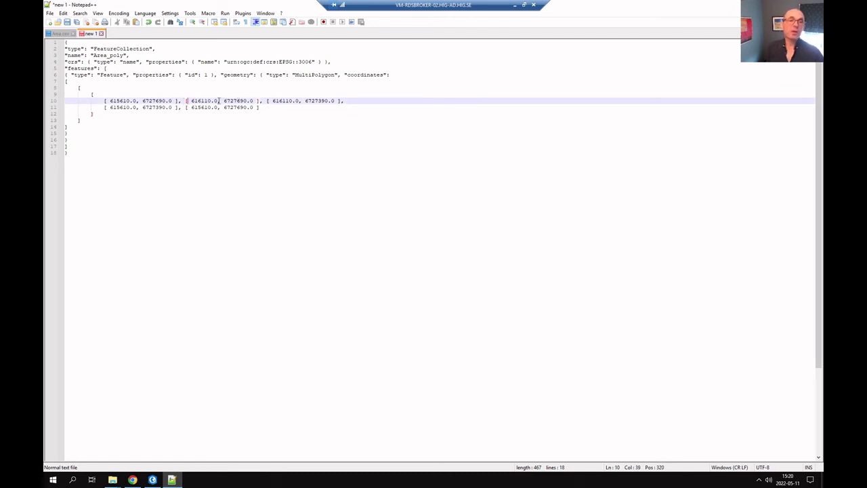
pyautogui.click(95, 114)
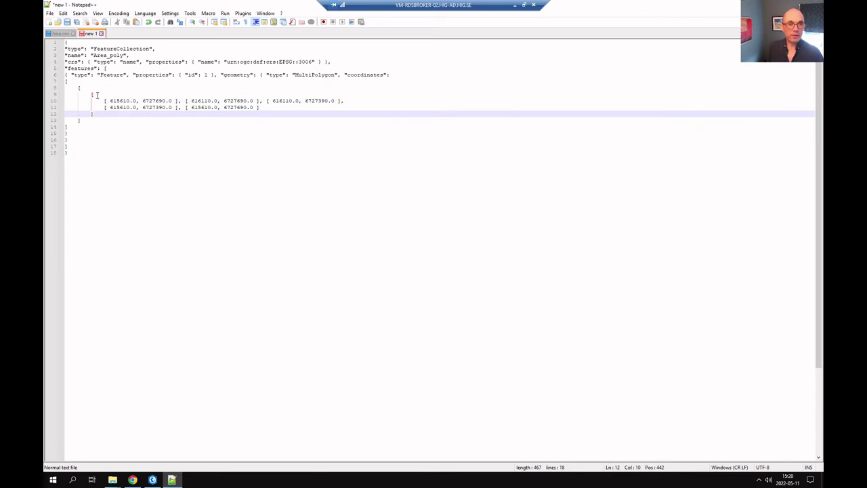
pyautogui.click(80, 120)
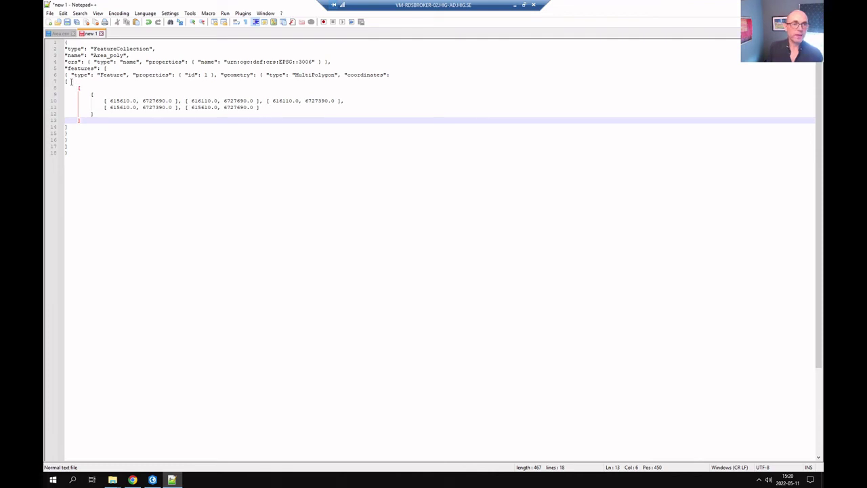
pyautogui.click(72, 82)
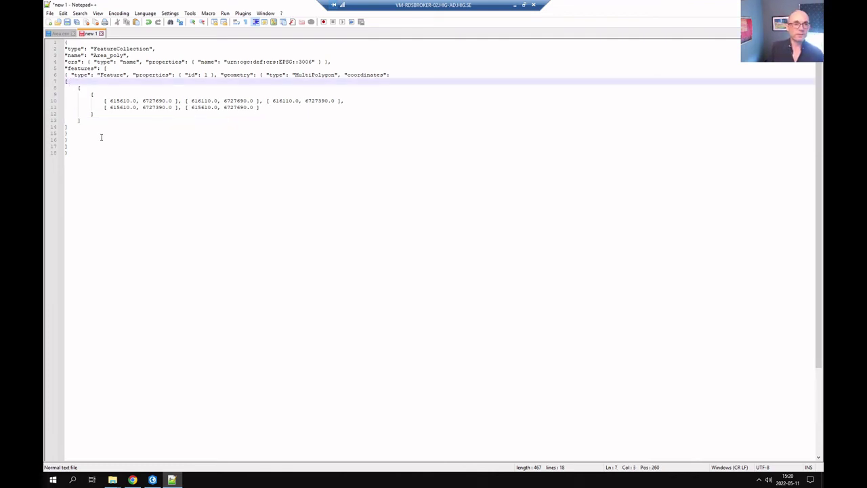
pyautogui.click(65, 134)
pyautogui.click(68, 140)
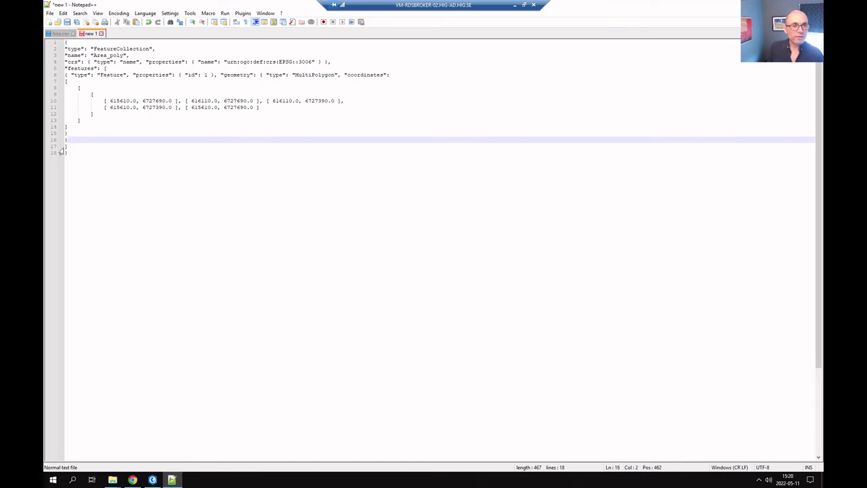
pyautogui.click(67, 147)
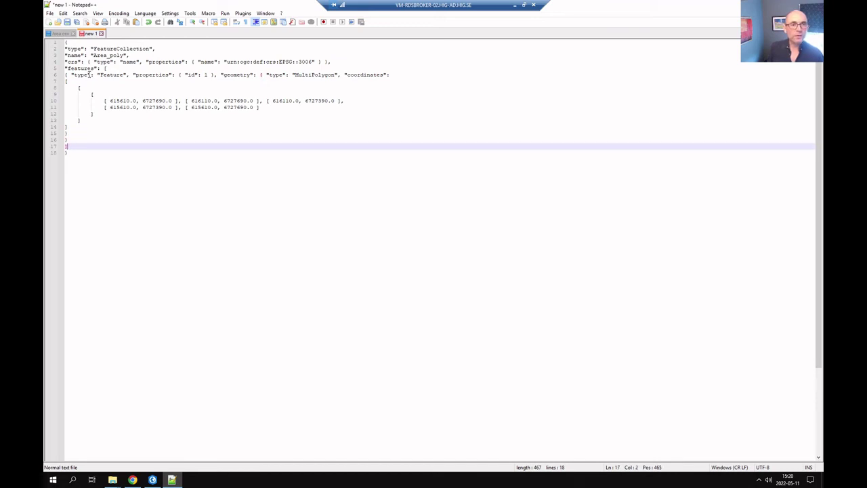
pyautogui.click(76, 151)
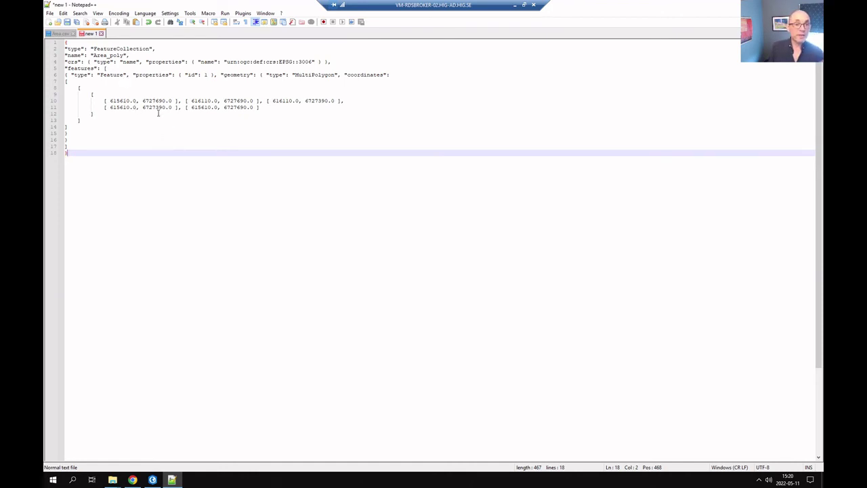
# Compare with the Area.csv point list, return to the GeoJSON text, then switch to the Chrome course page.
pyautogui.click(62, 33)
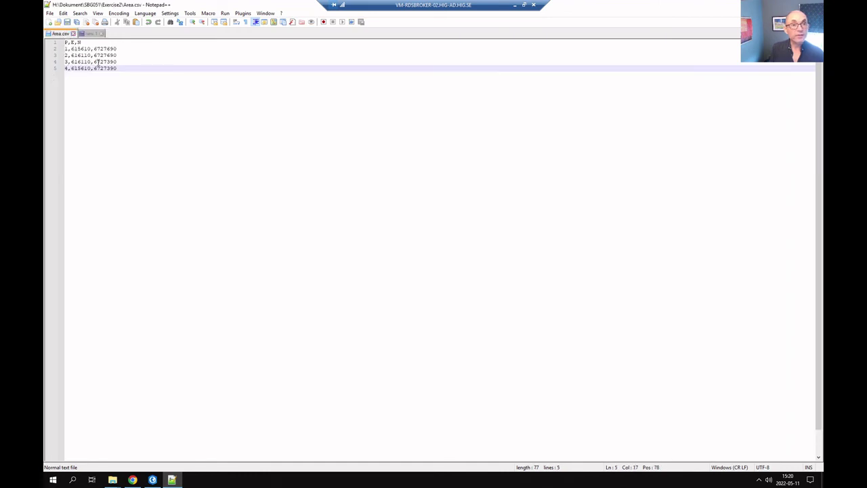
pyautogui.click(89, 34)
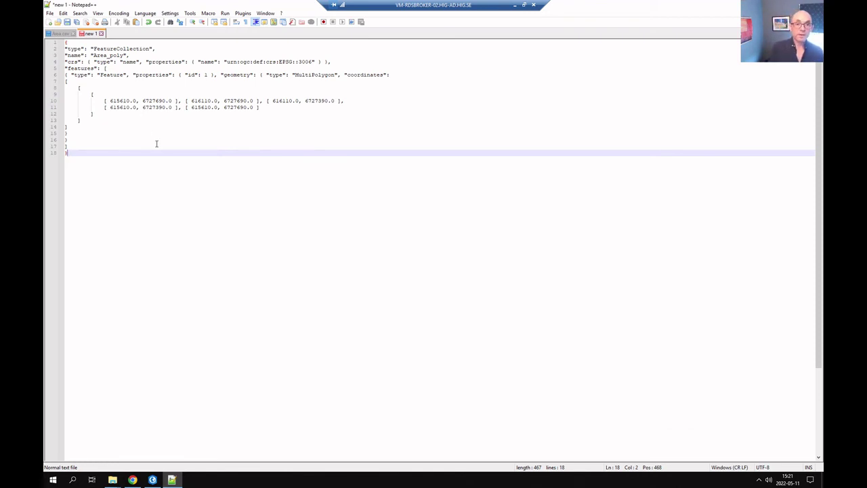
pyautogui.hotkey('alt', 'Tab')
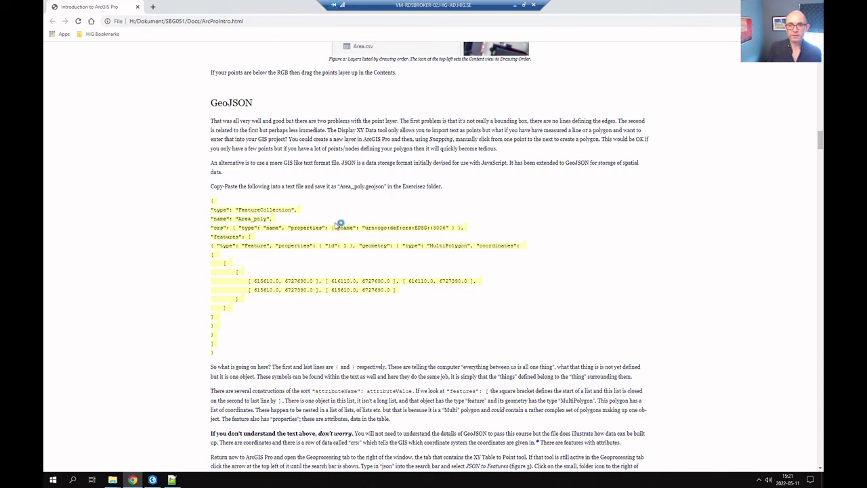
# Back in Notepad++, save the new 1 document as Area_poly.geojson in the Exercise2 folder.
pyautogui.hotkey('alt', 'Tab')
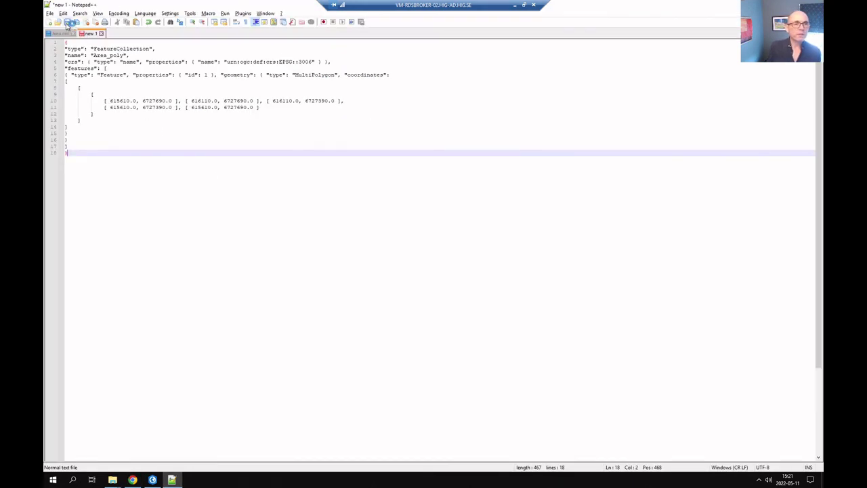
pyautogui.click(67, 22)
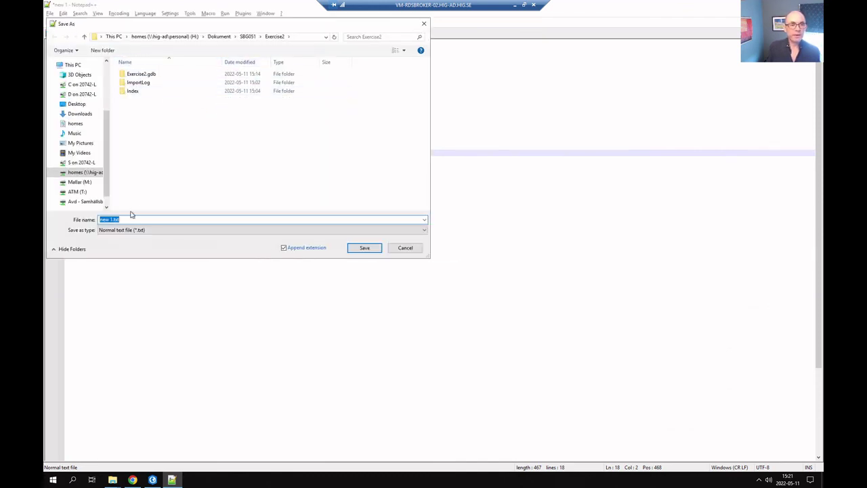
pyautogui.write('Are')
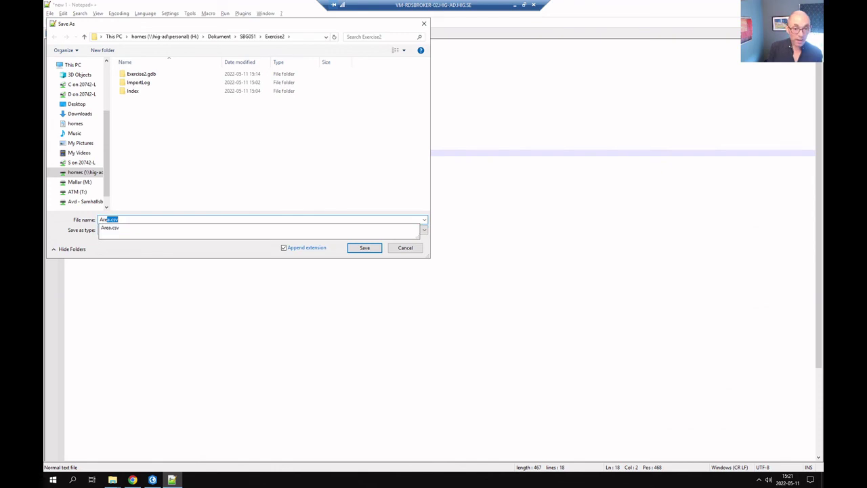
pyautogui.write('a')
pyautogui.press('BackSpace')
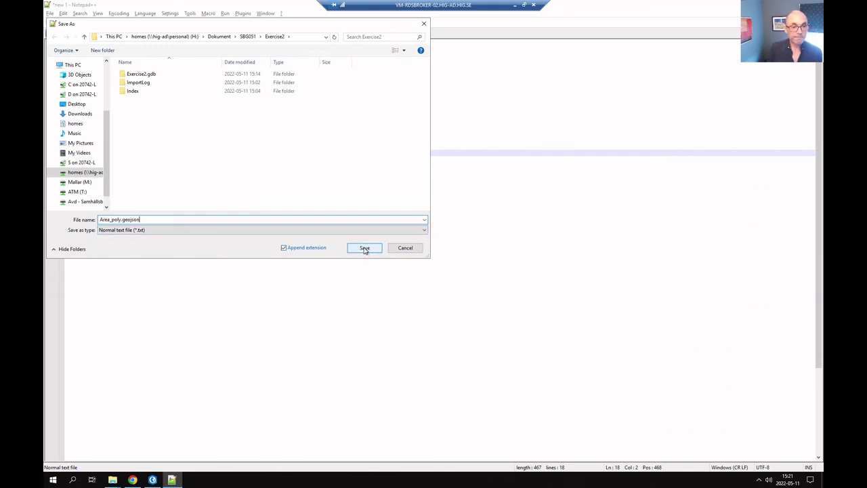
pyautogui.click(365, 248)
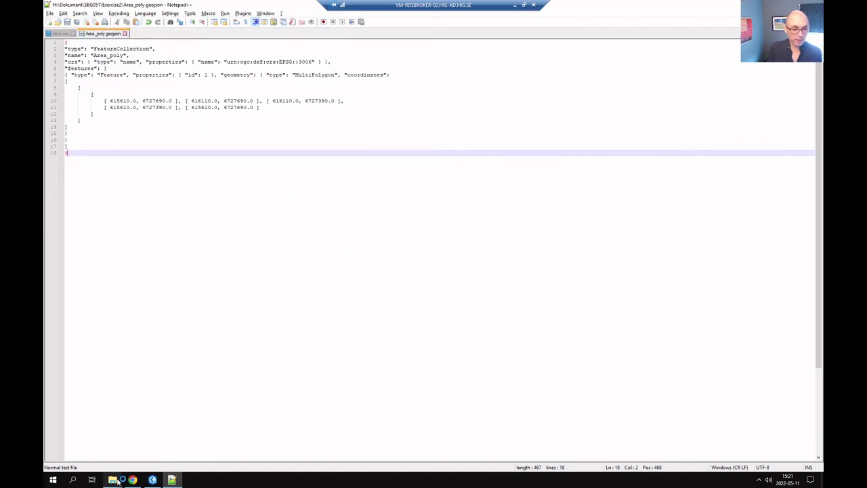
# Close the ArcGIS shortcuts Explorer window and open File Explorer at Exercise2 to confirm Area_poly.geojson.
pyautogui.moveTo(112, 478)
pyautogui.click(177, 448)
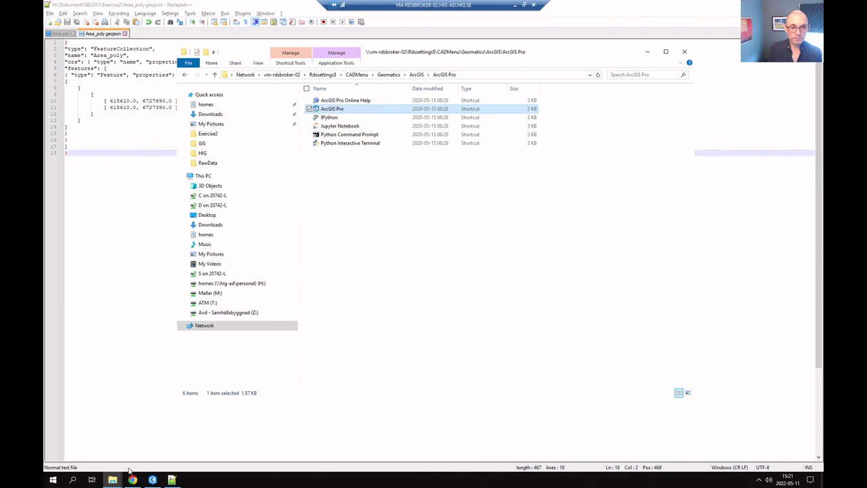
pyautogui.click(685, 51)
pyautogui.click(112, 479)
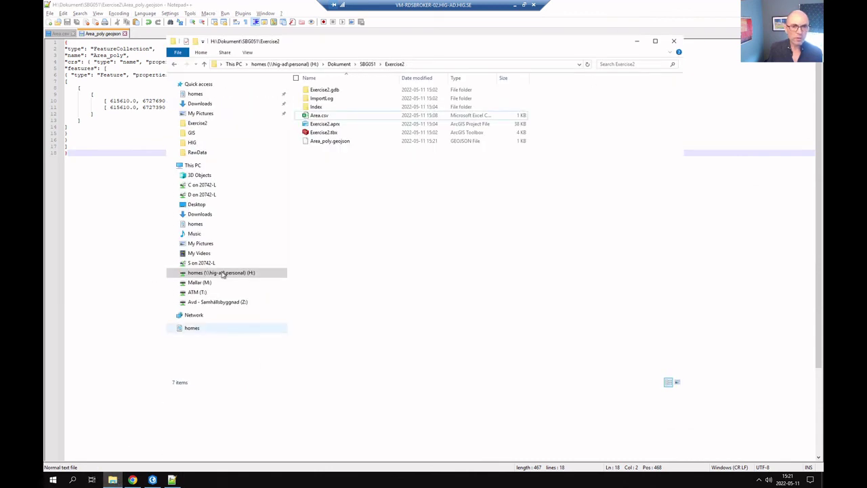